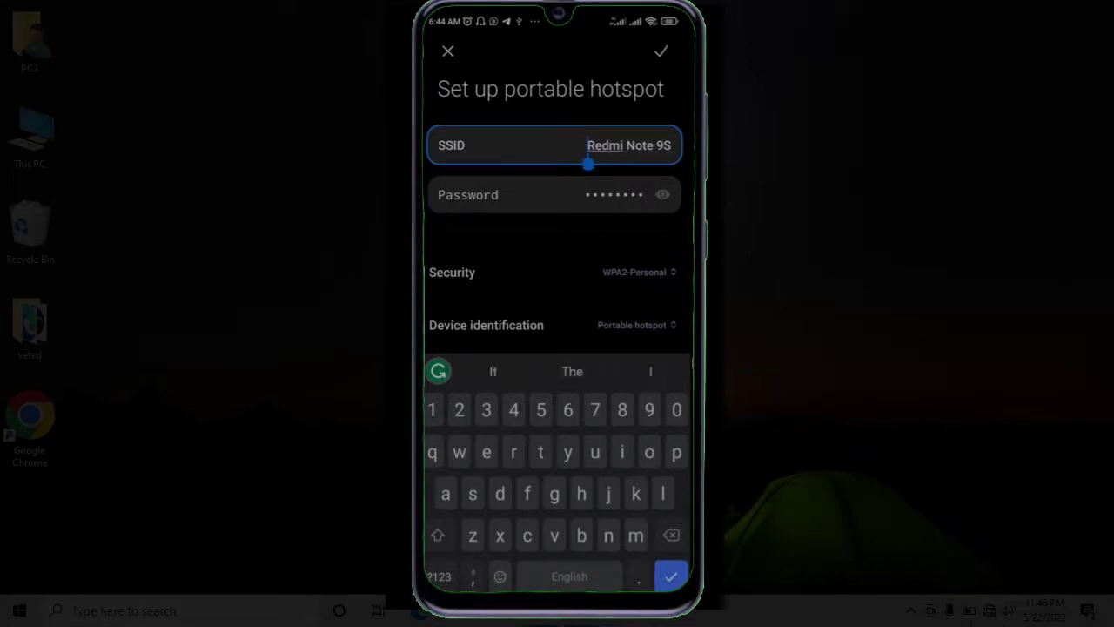
Change the hotspot name to amnowtech.com and set a new nine-digit password, checking it briefly.
key("BackSpace")
key("BackSpace")
key("BackSpace")
key("BackSpace")
key("BackSpace")
key("BackSpace")
key("BackSpace")
key("BackSpace")
key("BackSpace")
key("BackSpace")
key("BackSpace")
key("BackSpace")
key("BackSpace")
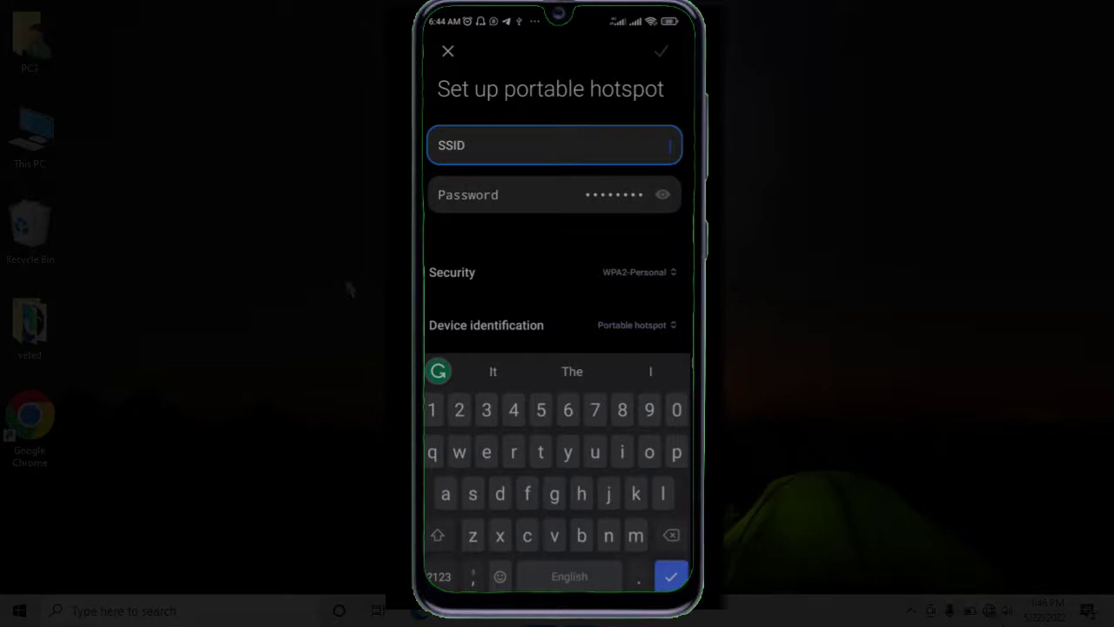
type("amn")
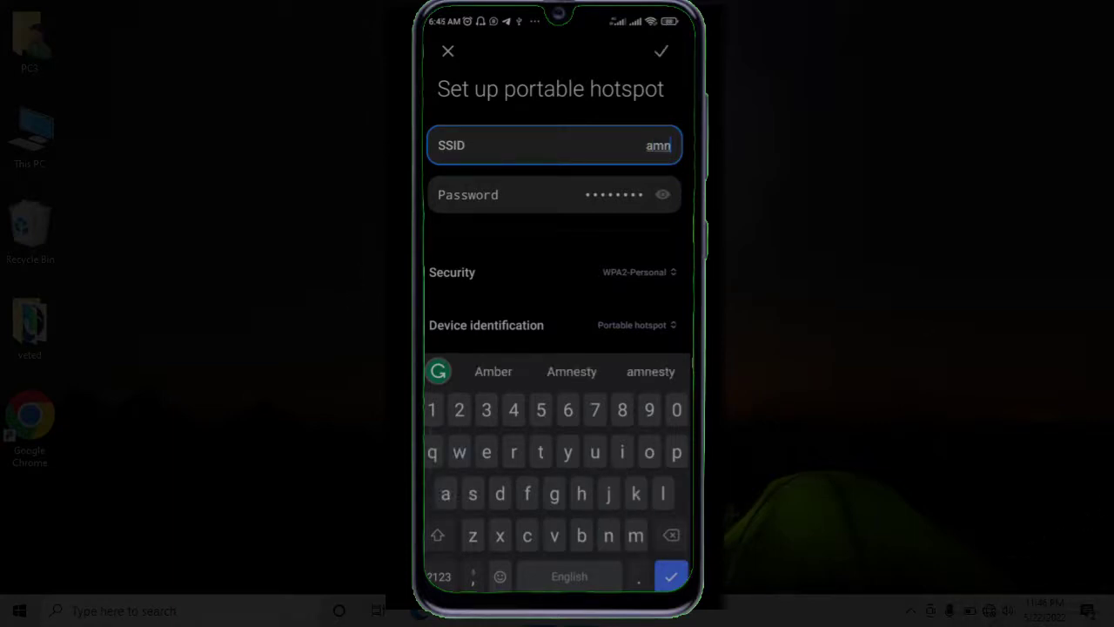
type("ow")
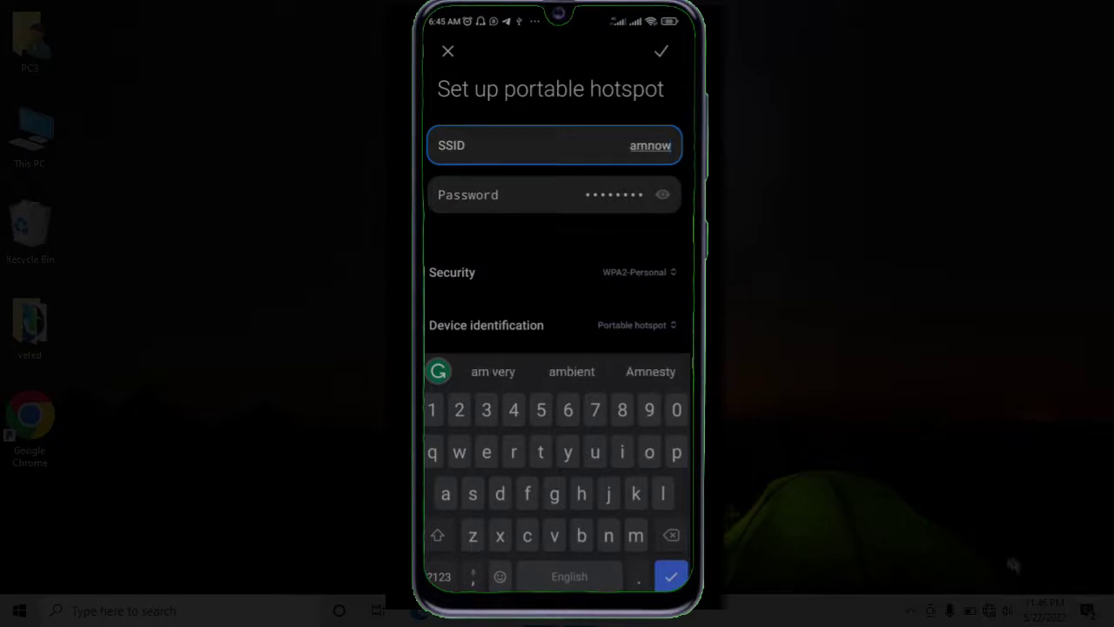
type("tech.")
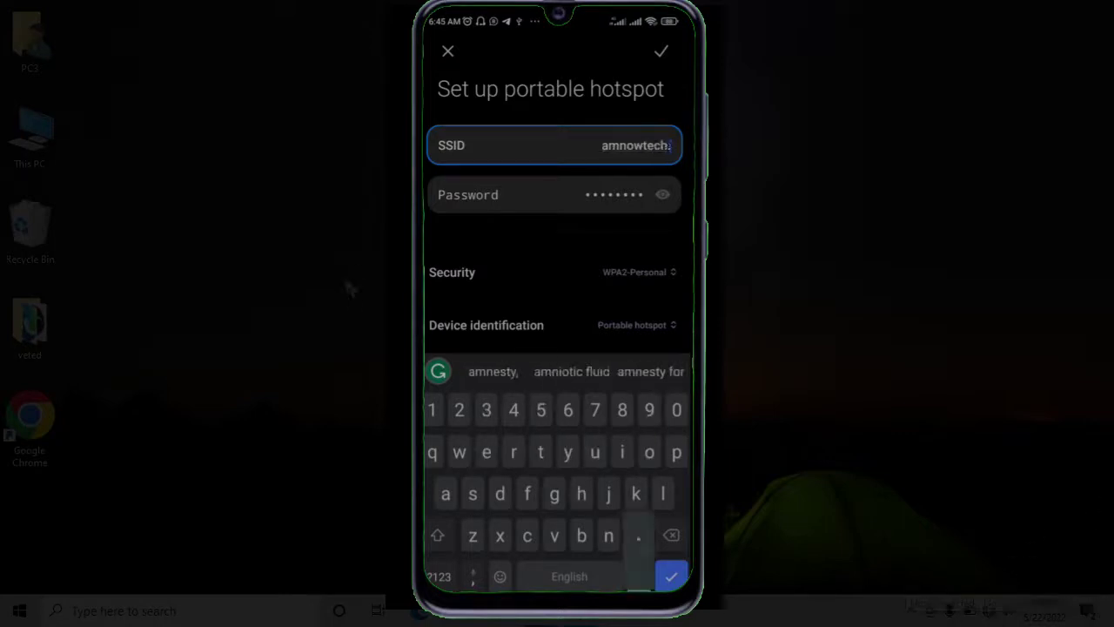
type("com")
left_click(644, 195)
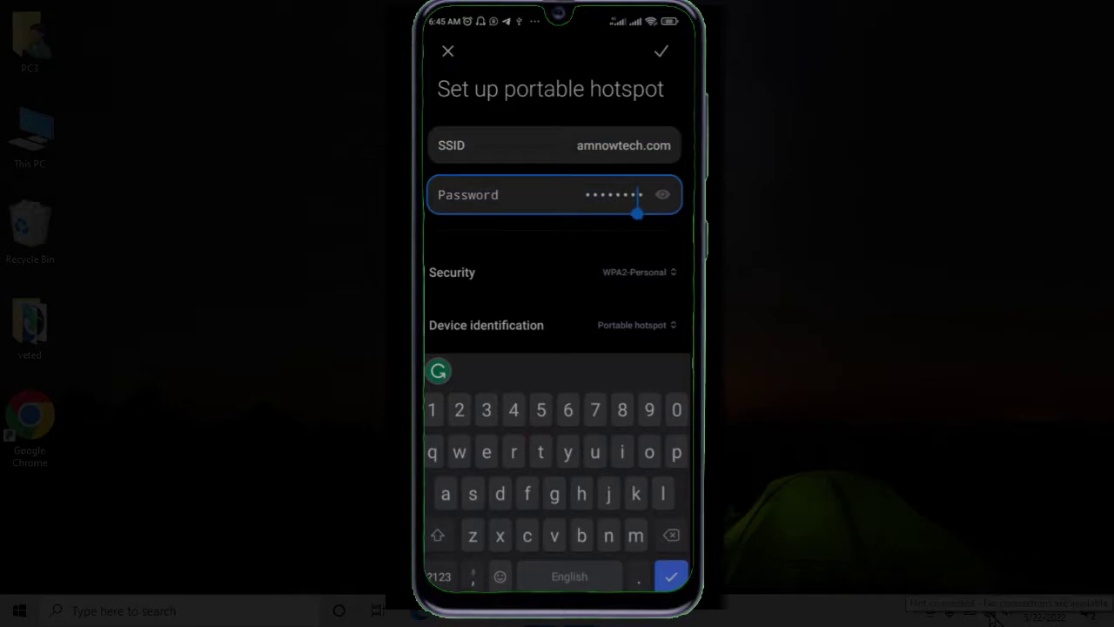
key("BackSpace")
key("BackSpace")
key("BackSpace")
key("BackSpace")
key("BackSpace")
key("BackSpace")
key("BackSpace")
key("BackSpace")
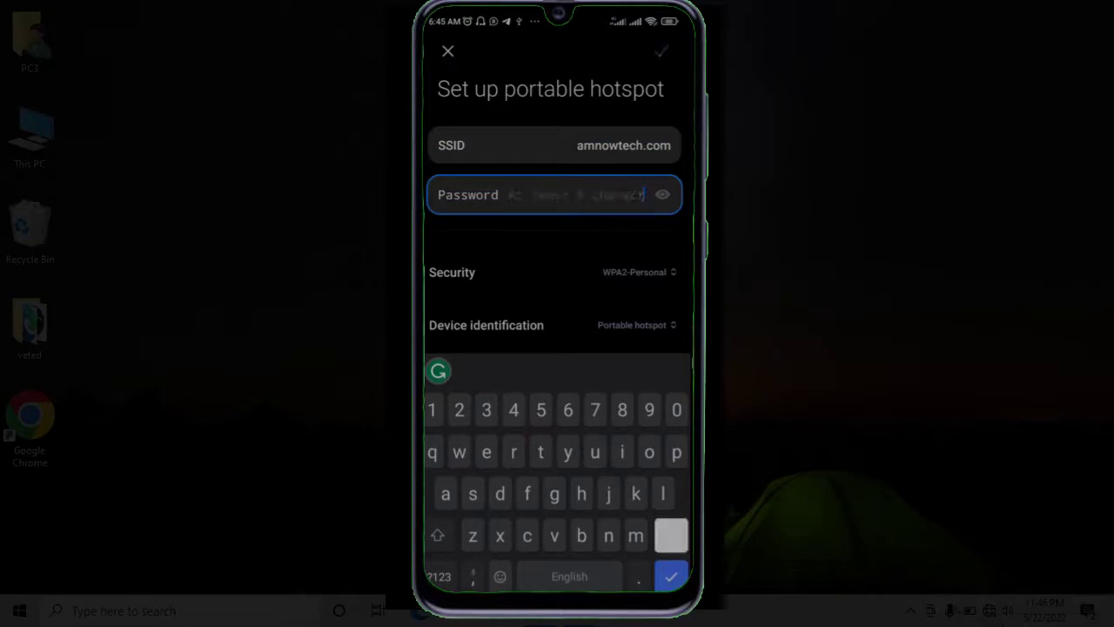
type("123456789")
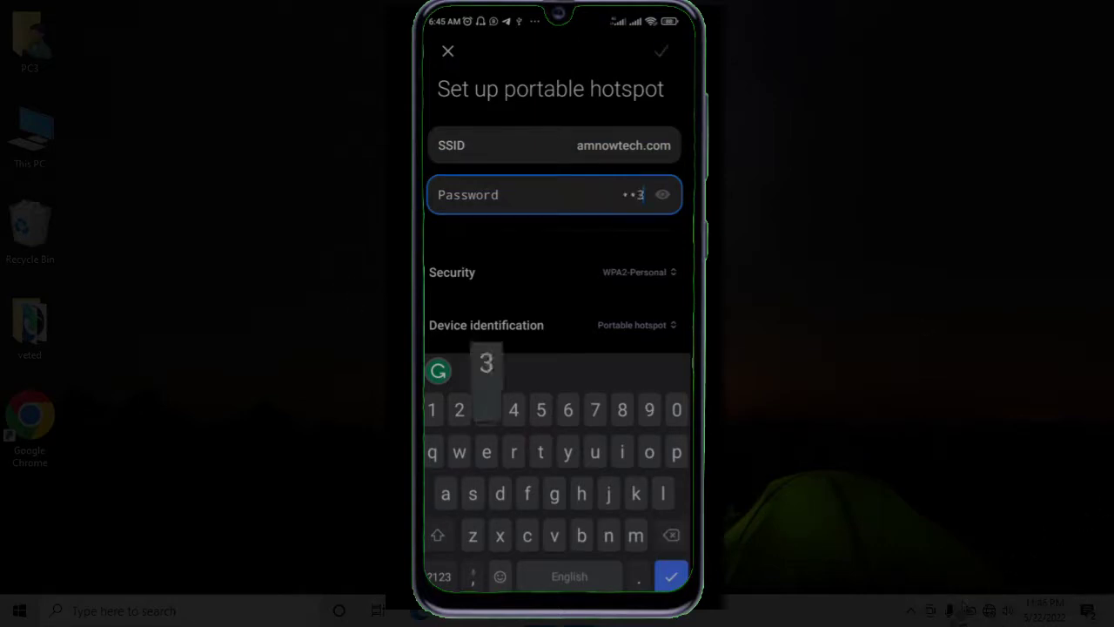
left_click(662, 195)
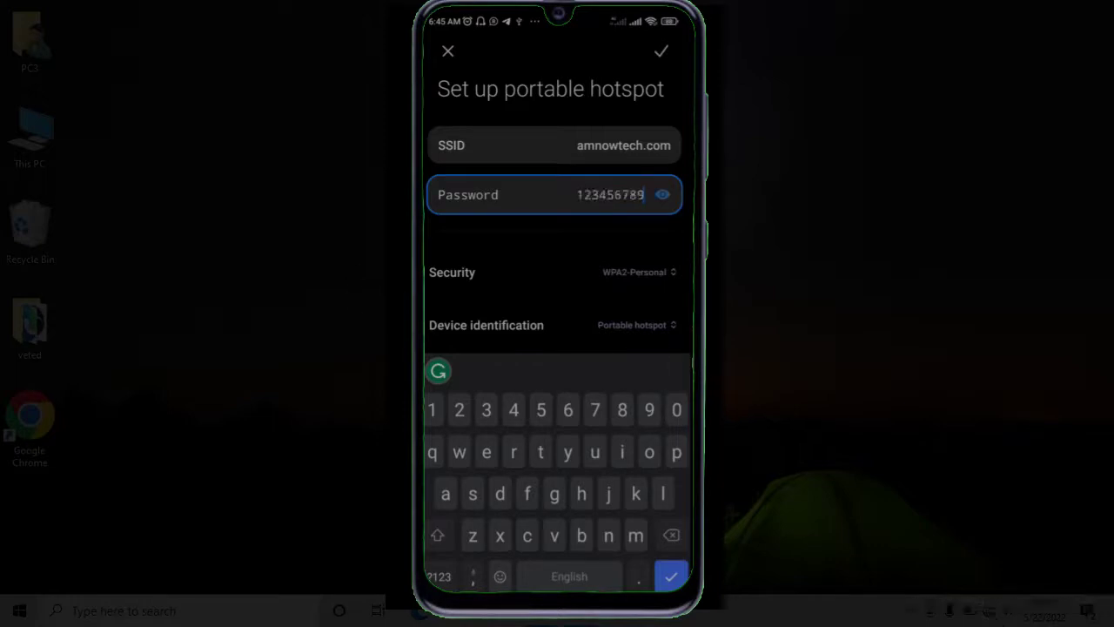
left_click(662, 195)
key("Escape")
key("Escape")
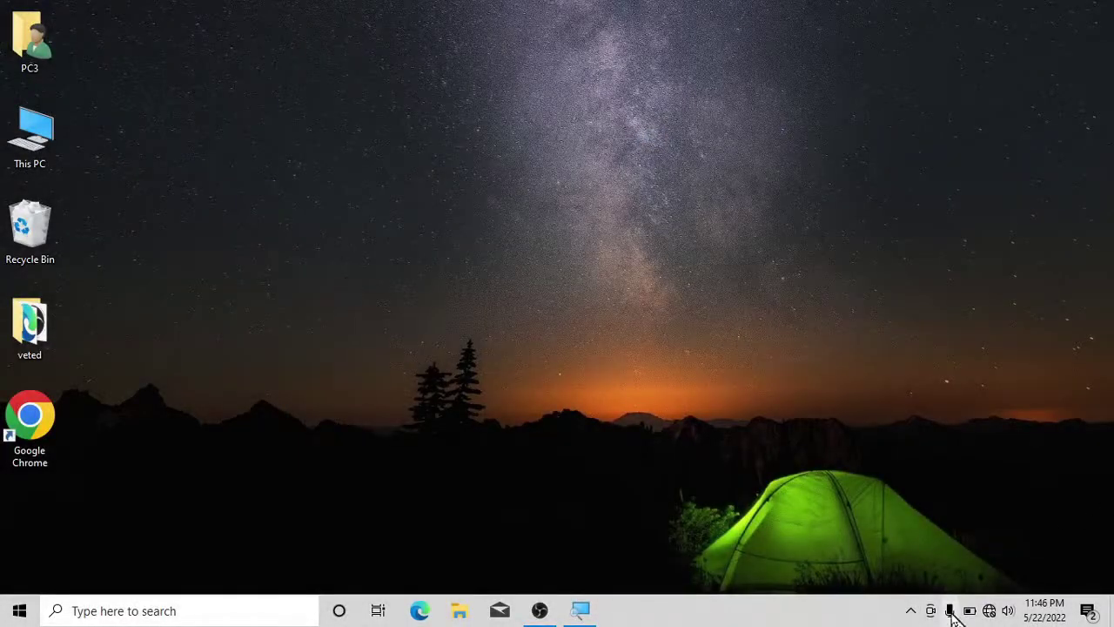
Switch the laptop's Wi-Fi on from the taskbar network flyout.
left_click(990, 612)
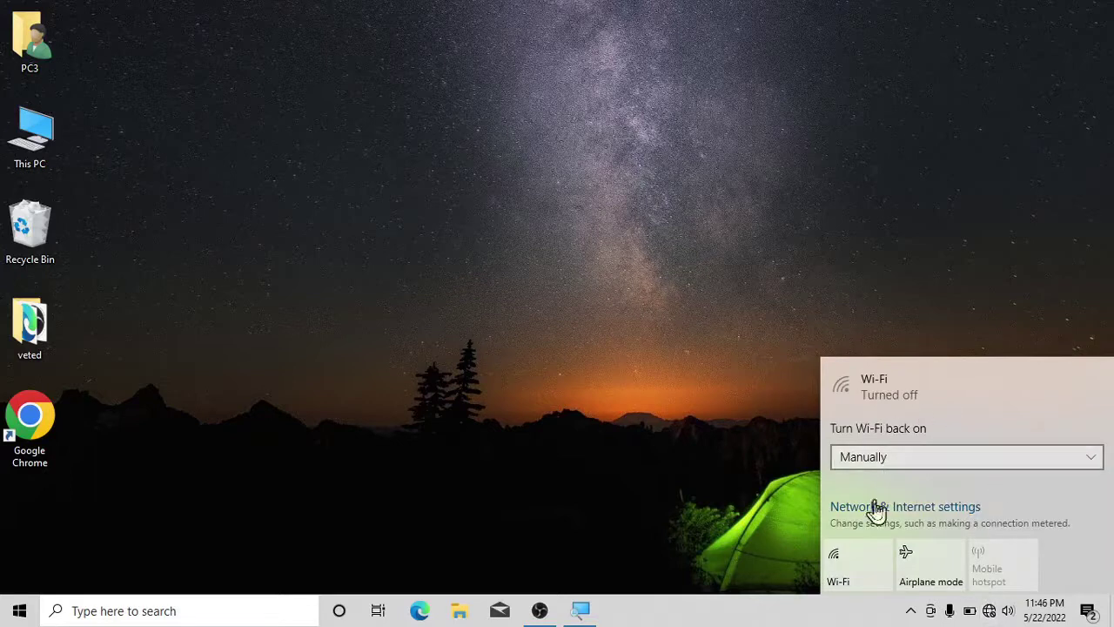
left_click(853, 574)
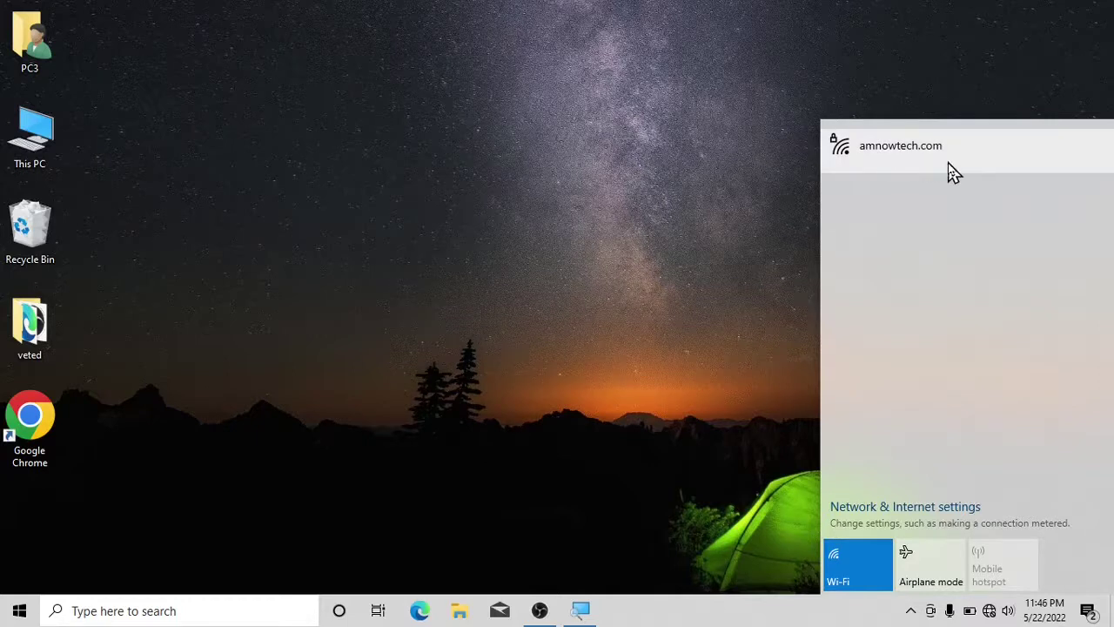
Join the amnowtech.com network with the hotspot's security key, making the PC discoverable.
left_click(916, 167)
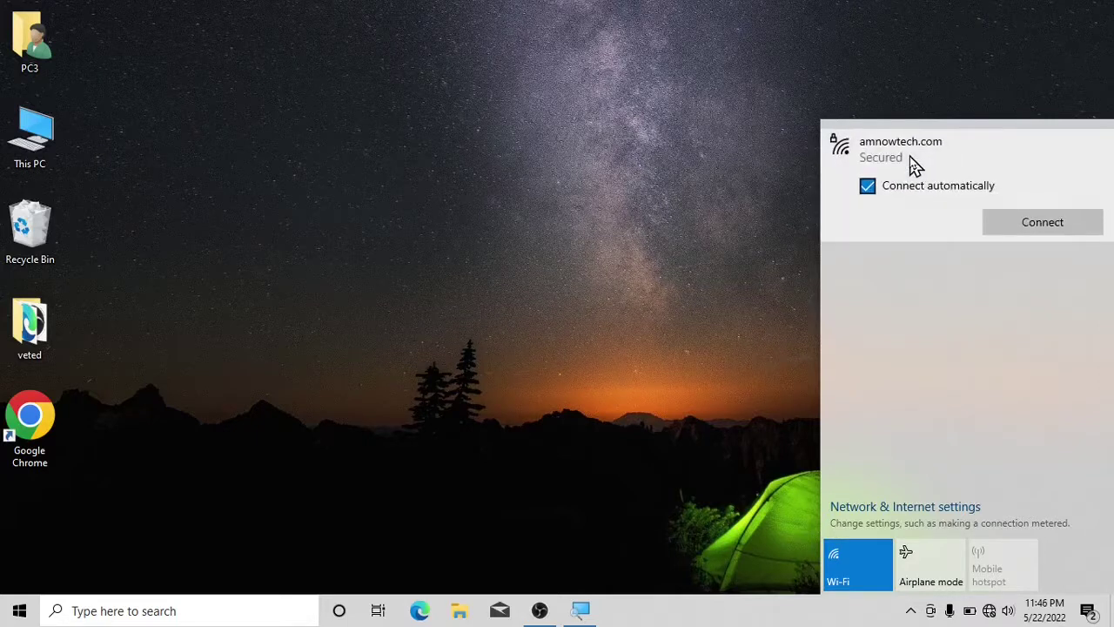
left_click(1032, 221)
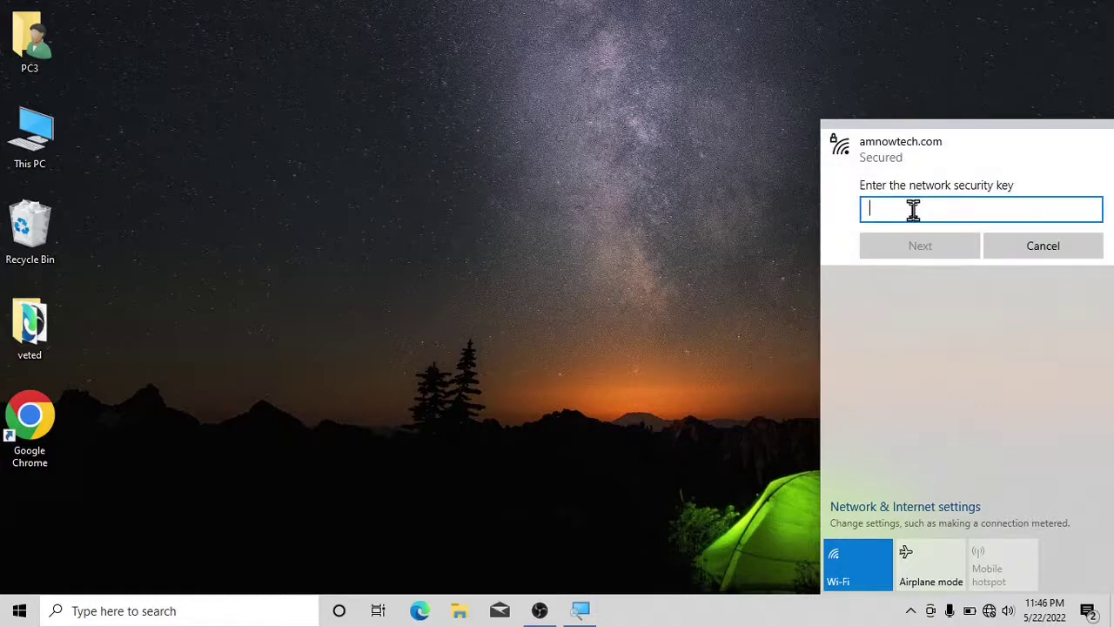
type("1")
left_click(937, 250)
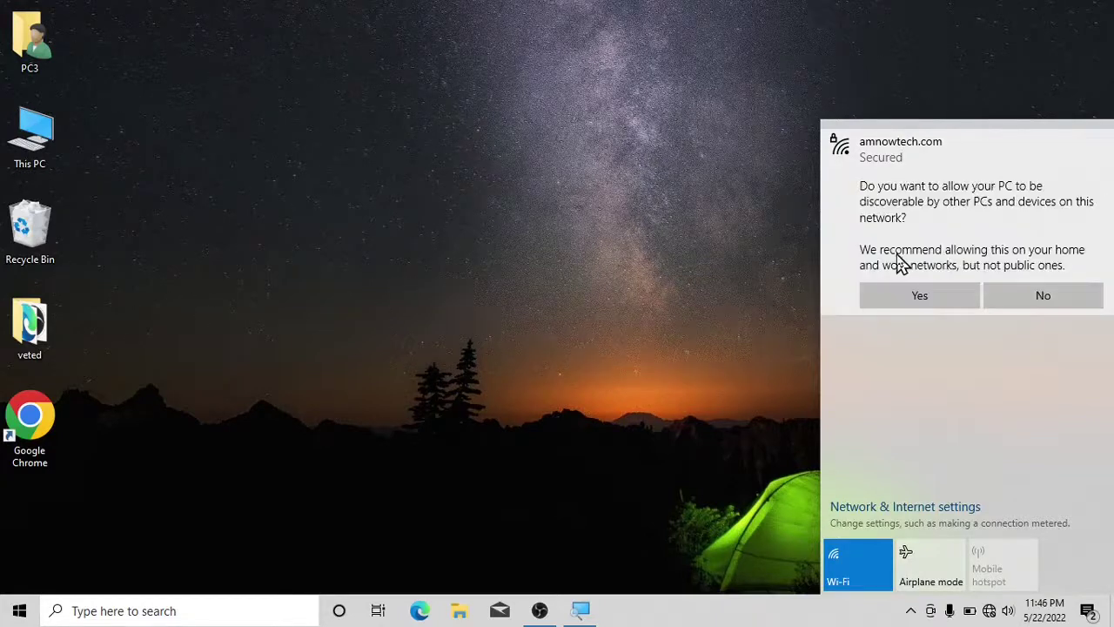
left_click(906, 302)
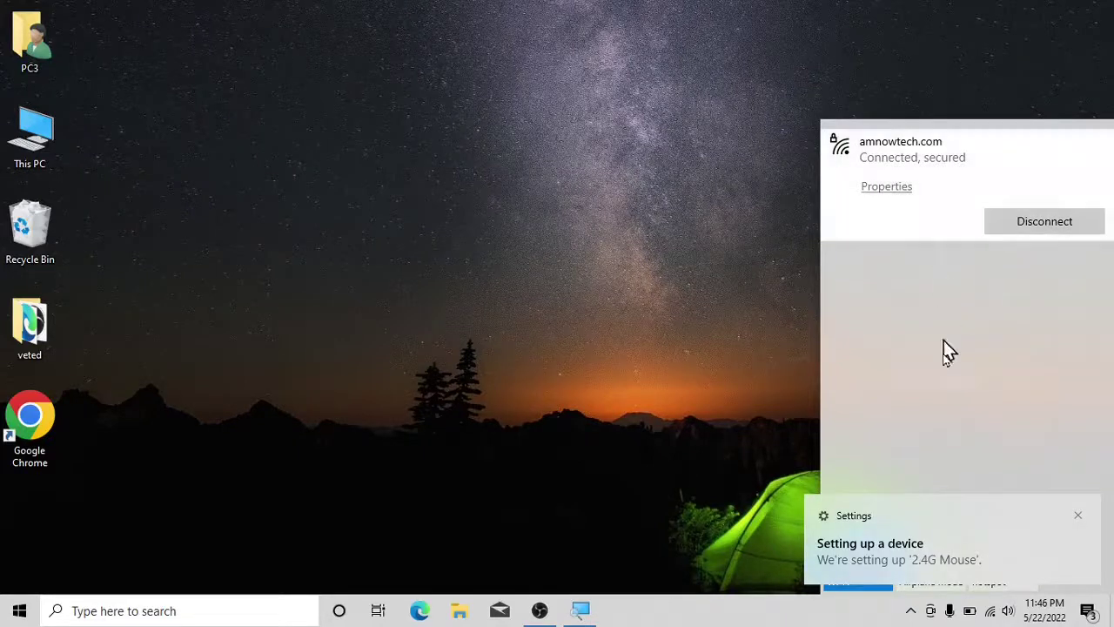
left_click(603, 159)
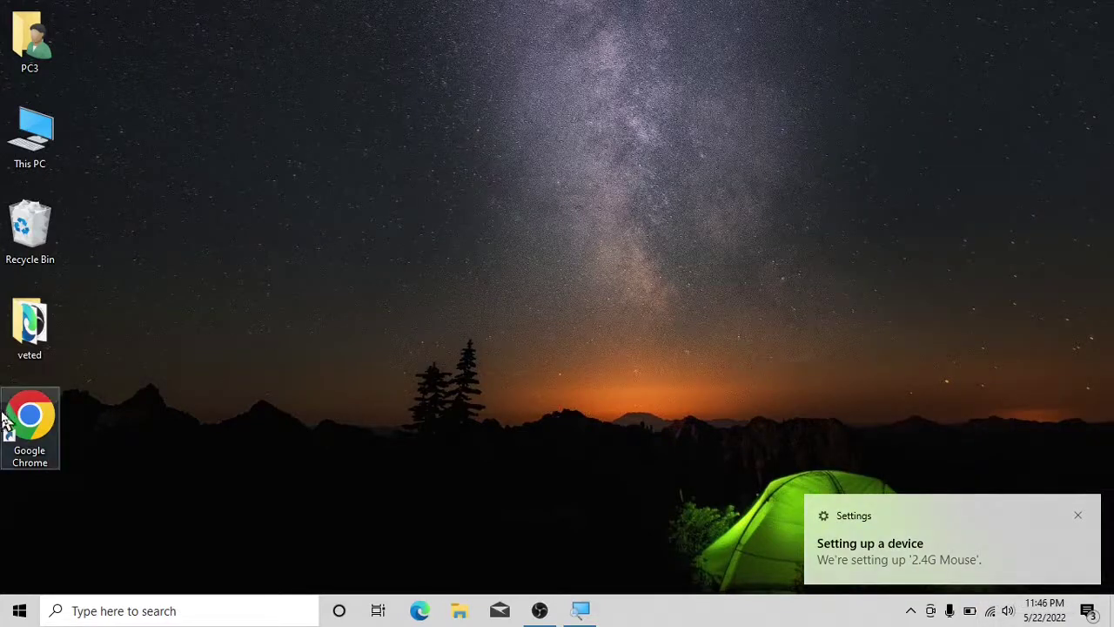
double_click(50, 433)
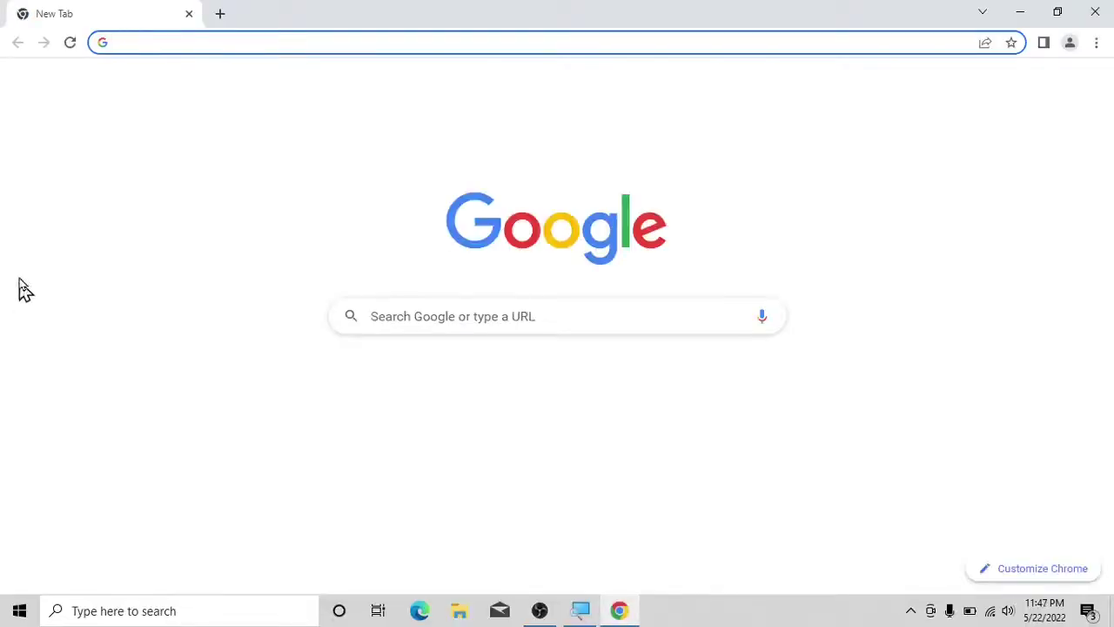
left_click(159, 42)
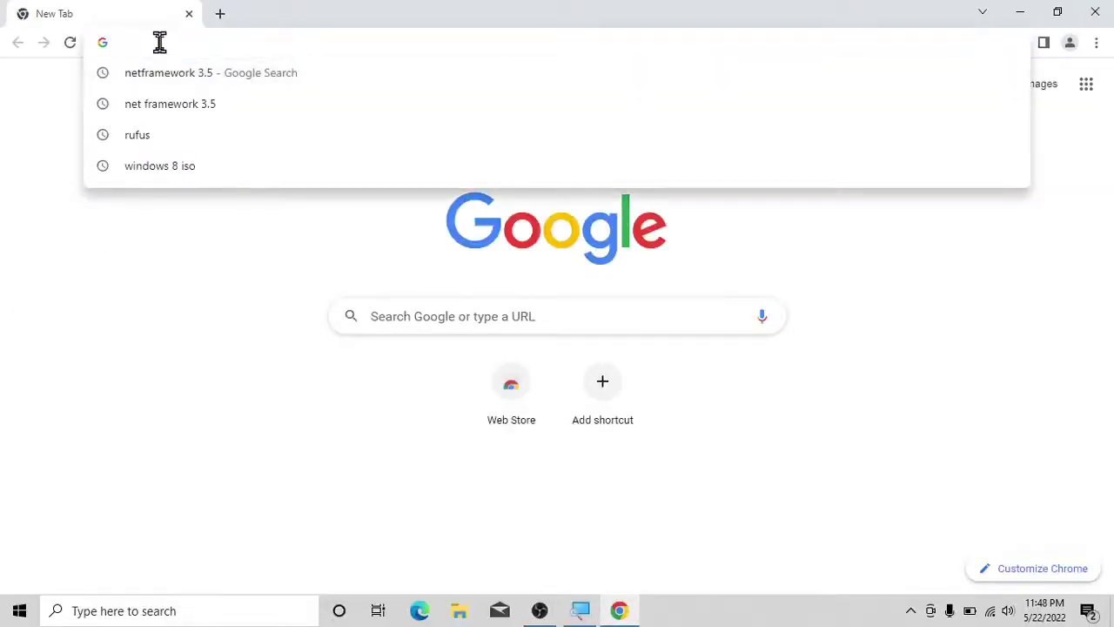
type("ww")
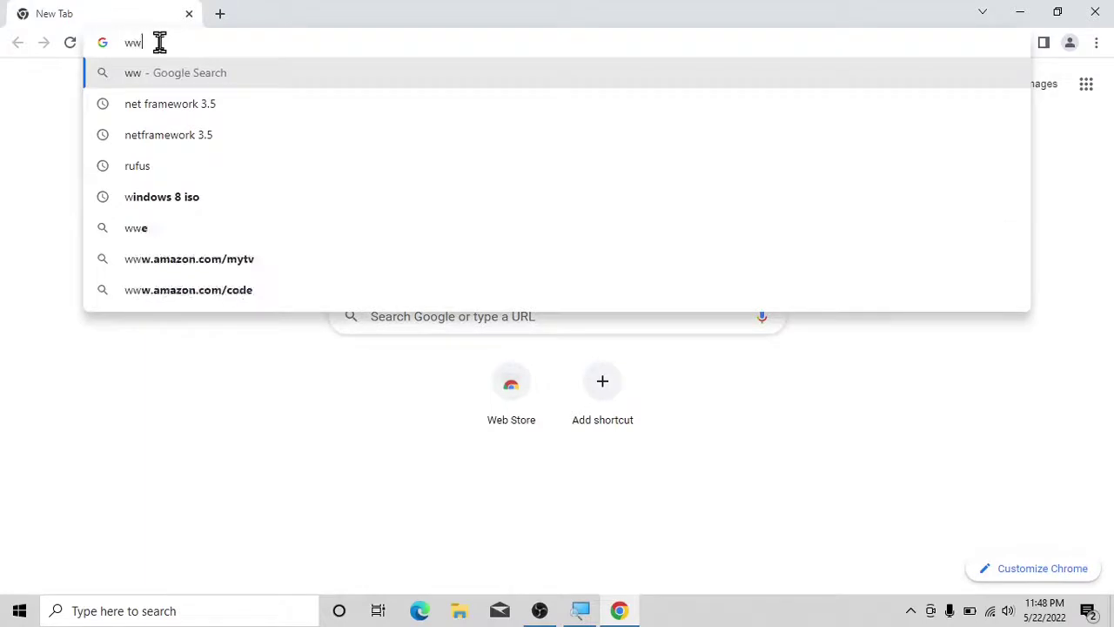
type("w.")
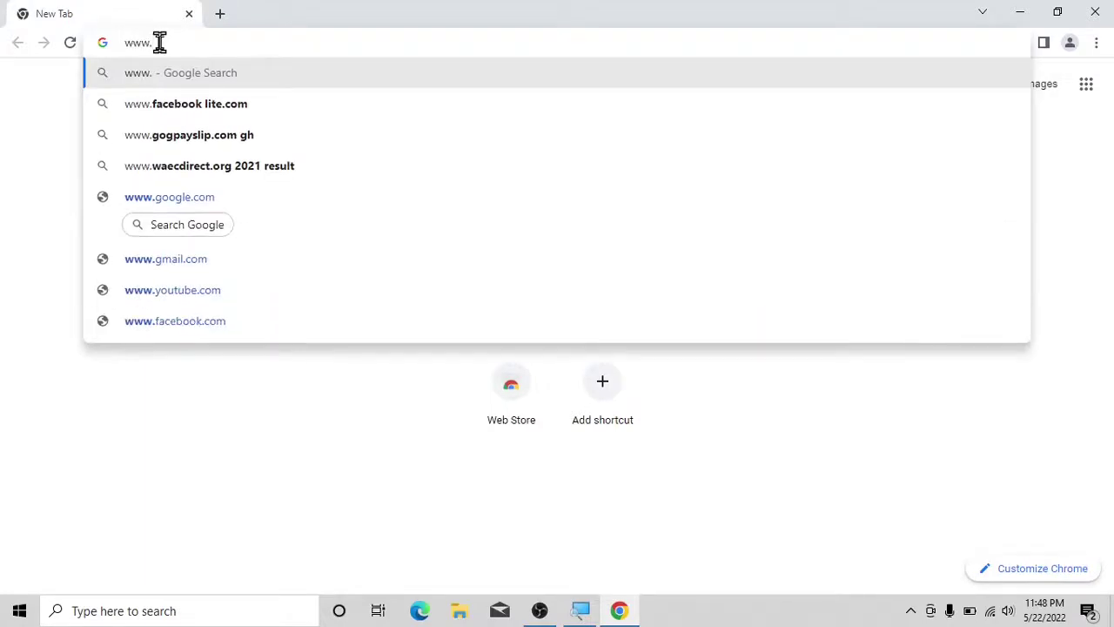
type("amnow")
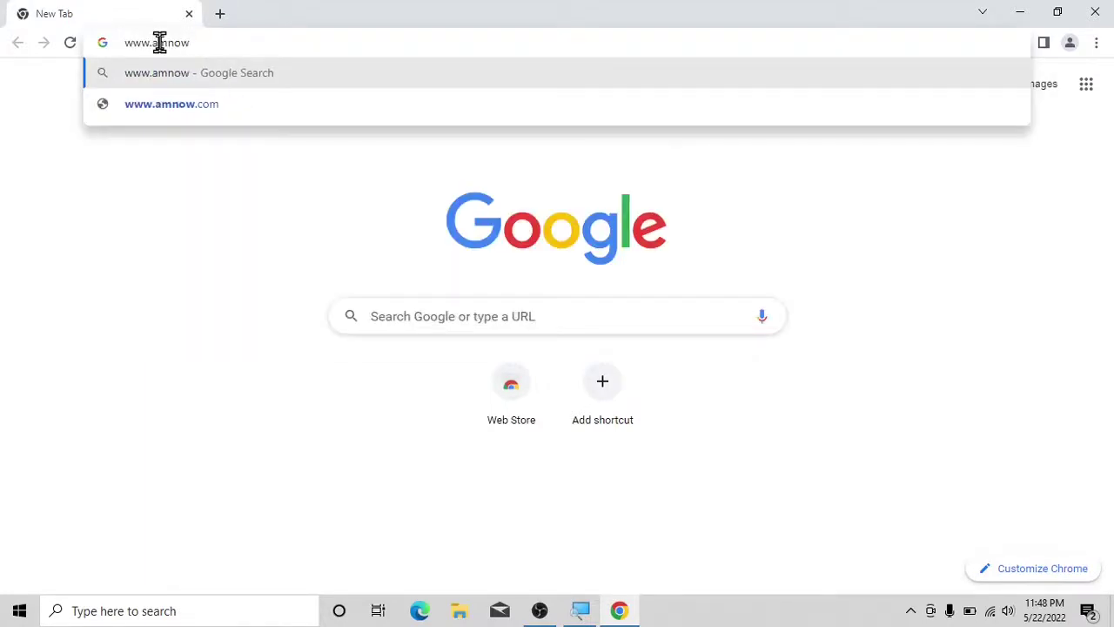
type("tech.com")
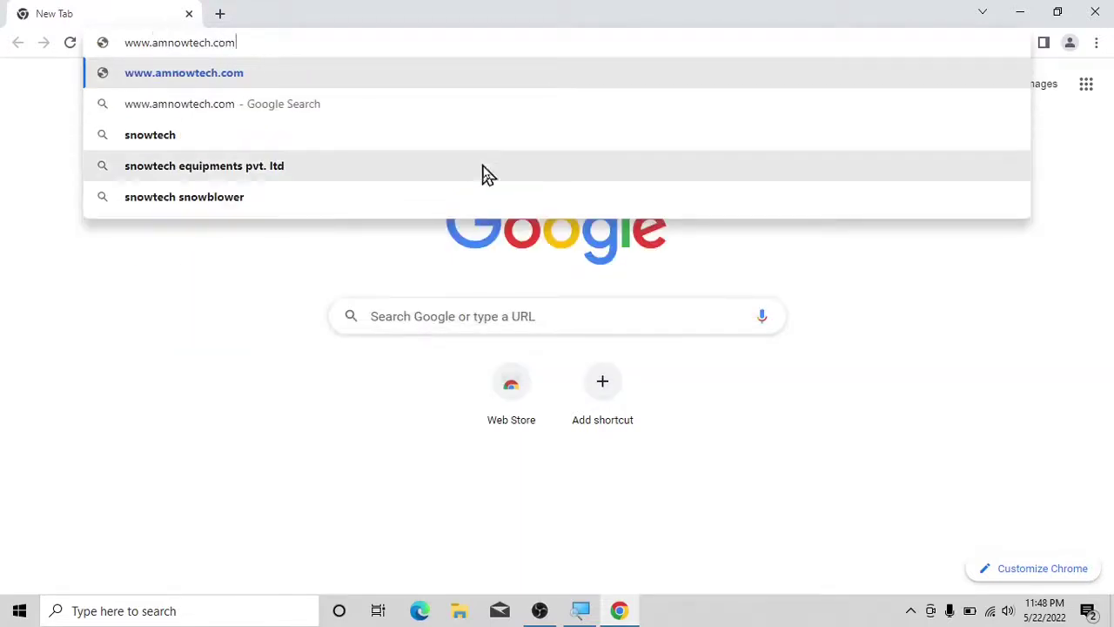
key("Return")
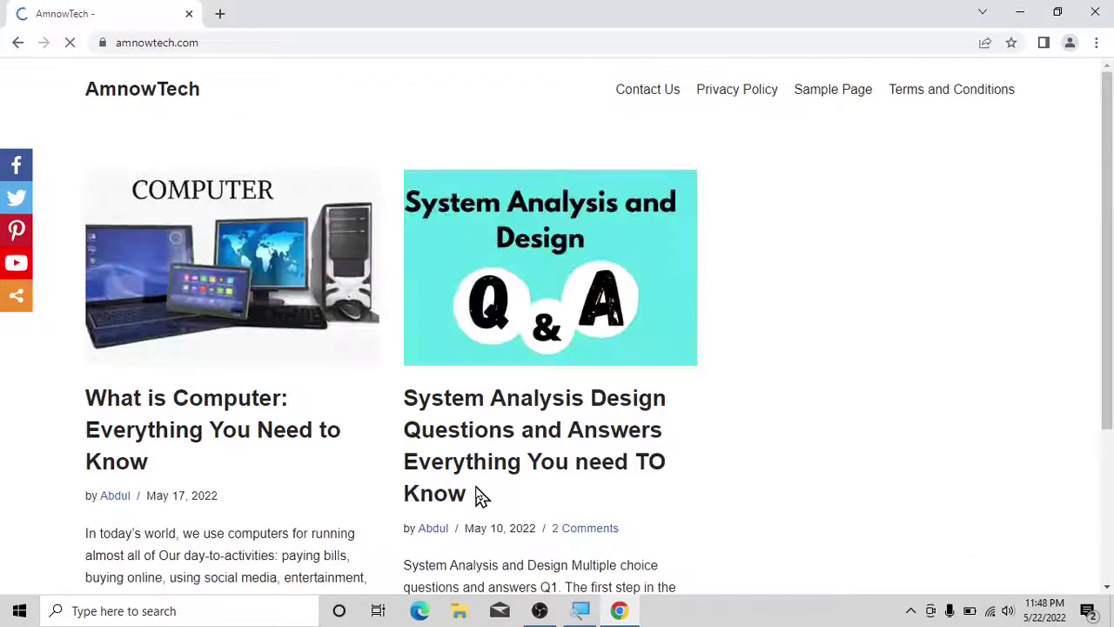
Open the 'What is Computer' post from the homepage and scroll through the article.
left_click(172, 269)
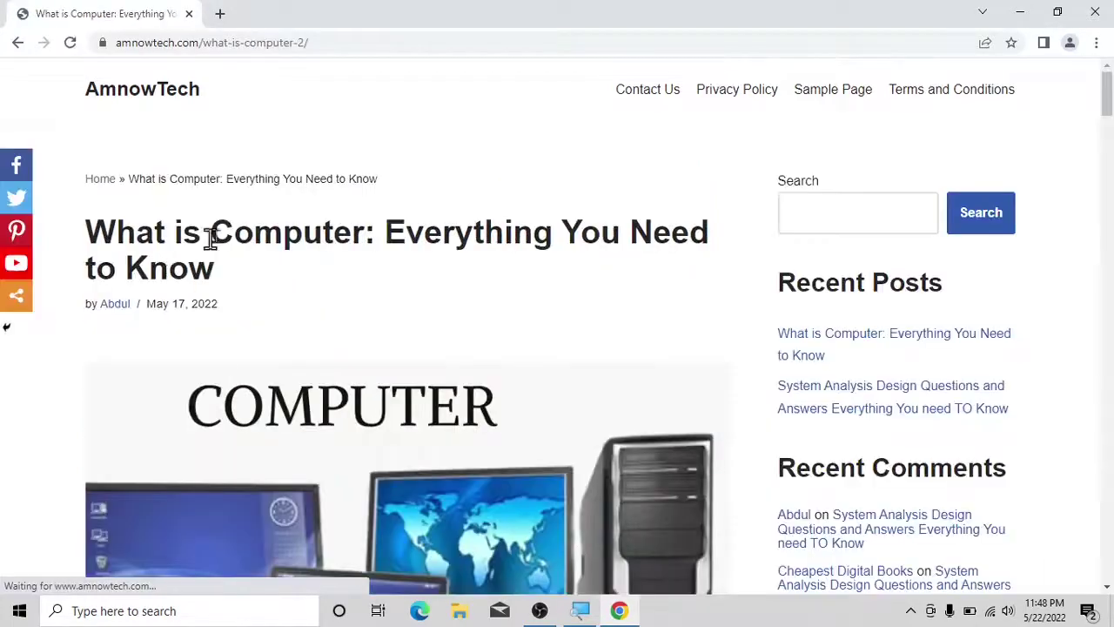
scroll(374, 301, "down", 10)
scroll(383, 291, "up", 10)
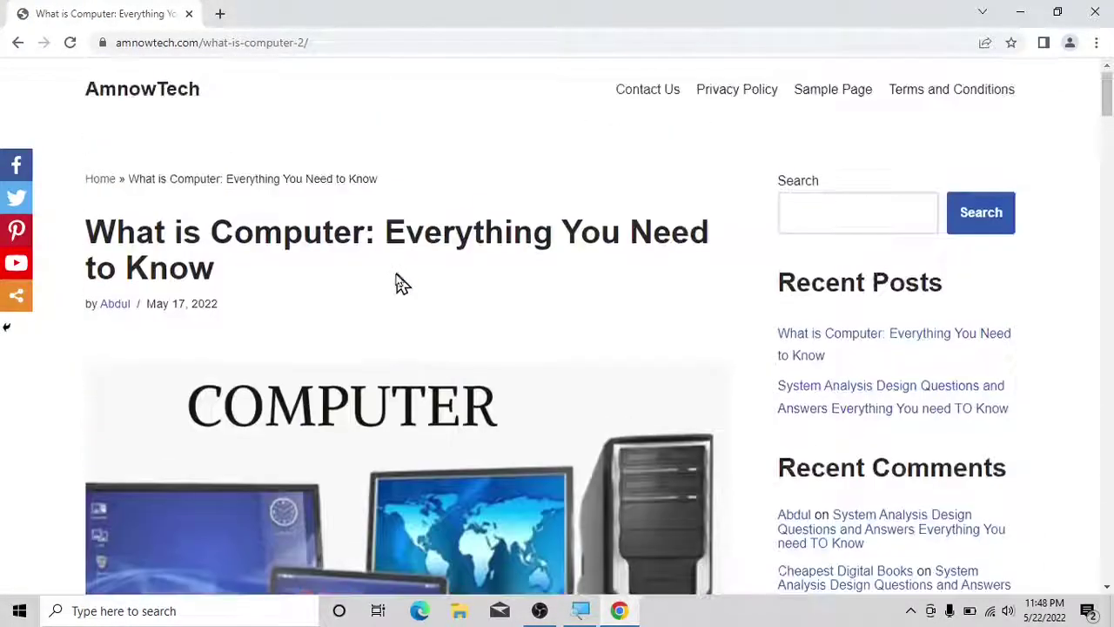
scroll(314, 82, "down", 3)
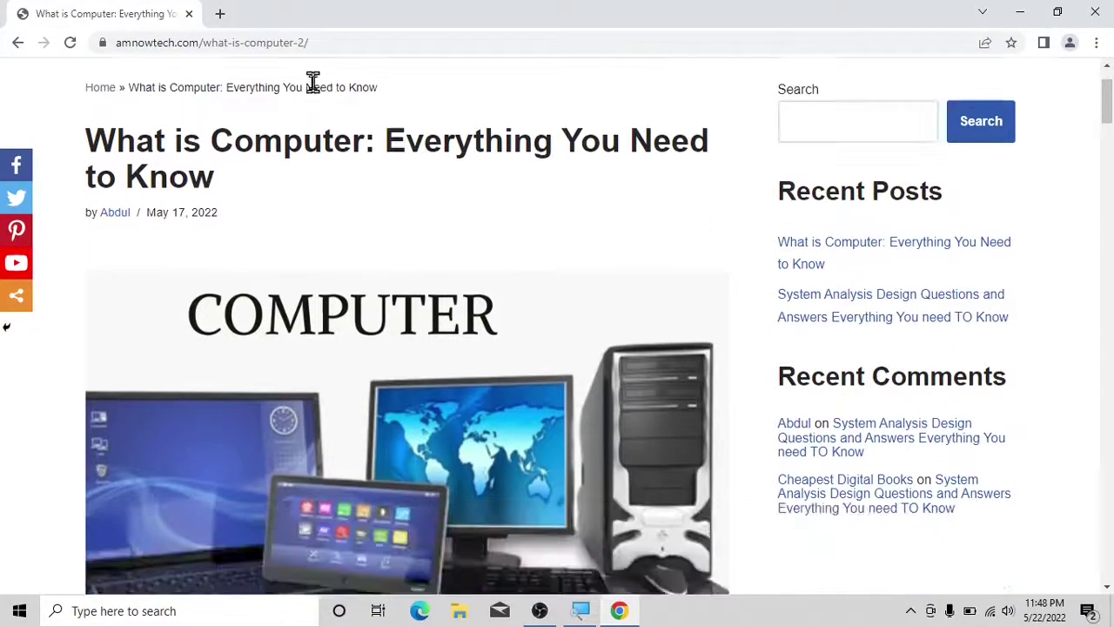
scroll(319, 119, "up", 3)
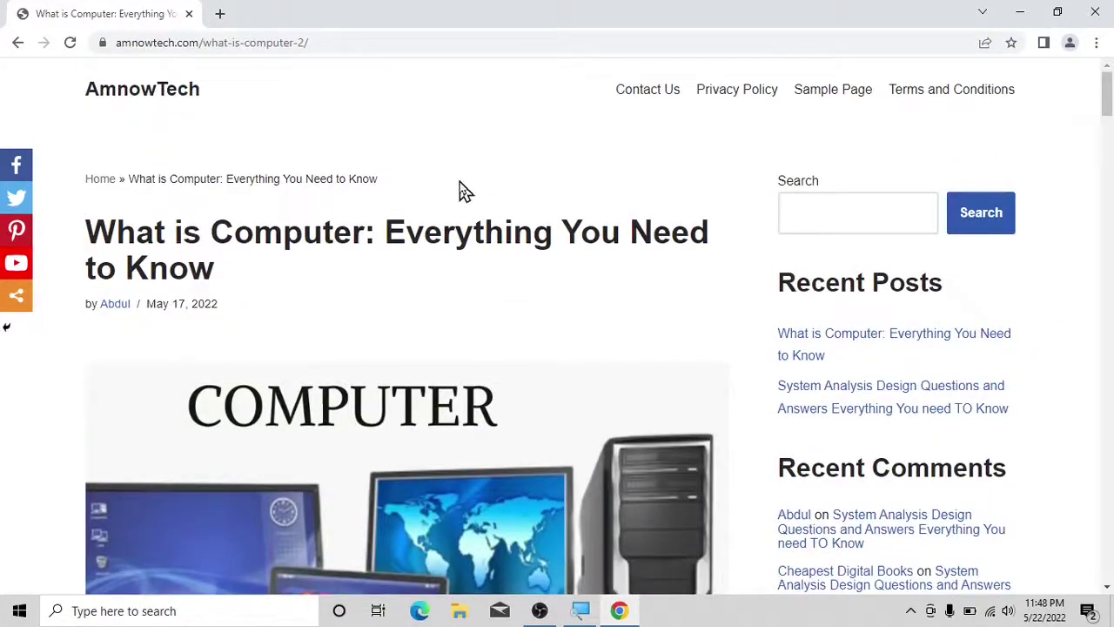